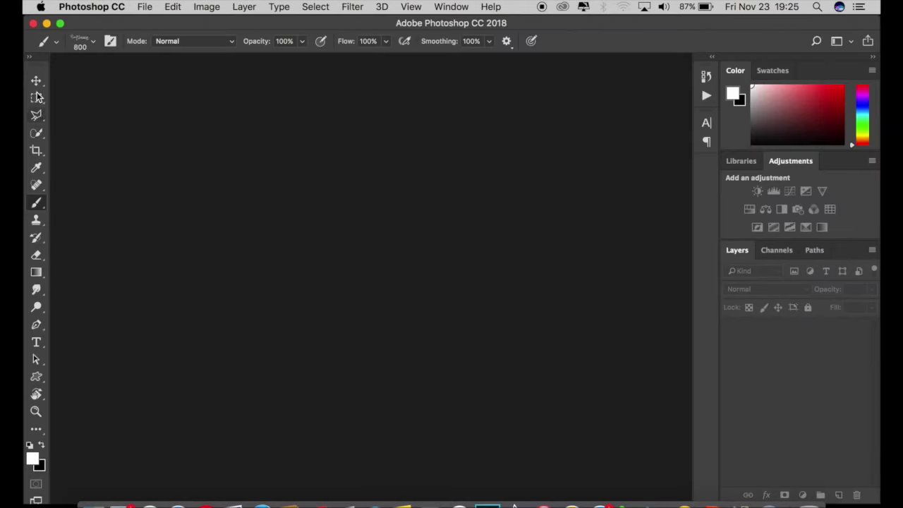
# - Open the _DSC0443.jpg portrait
pyautogui.click(36, 80)
pyautogui.click(145, 6)
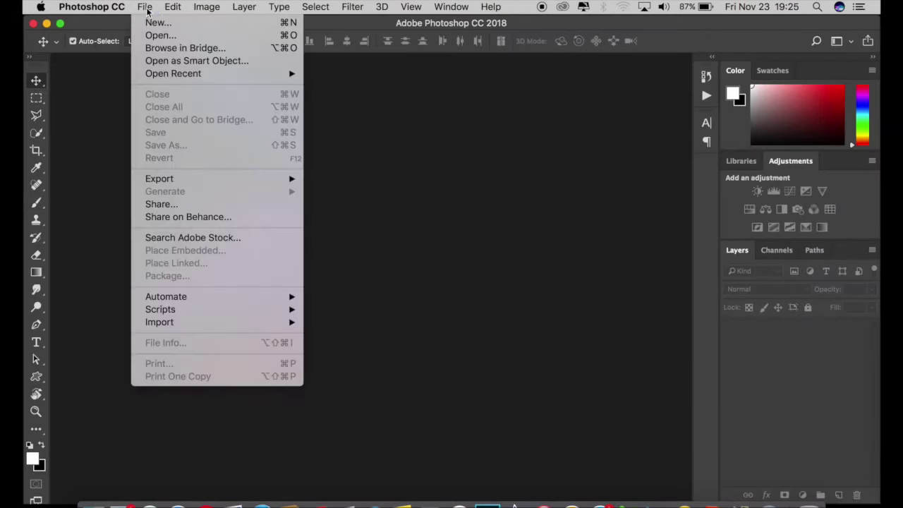
pyautogui.click(162, 31)
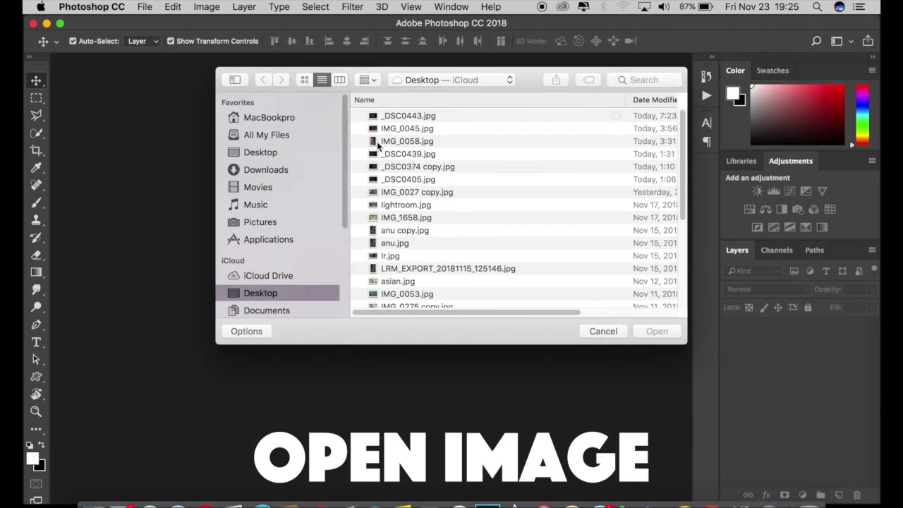
pyautogui.click(404, 117)
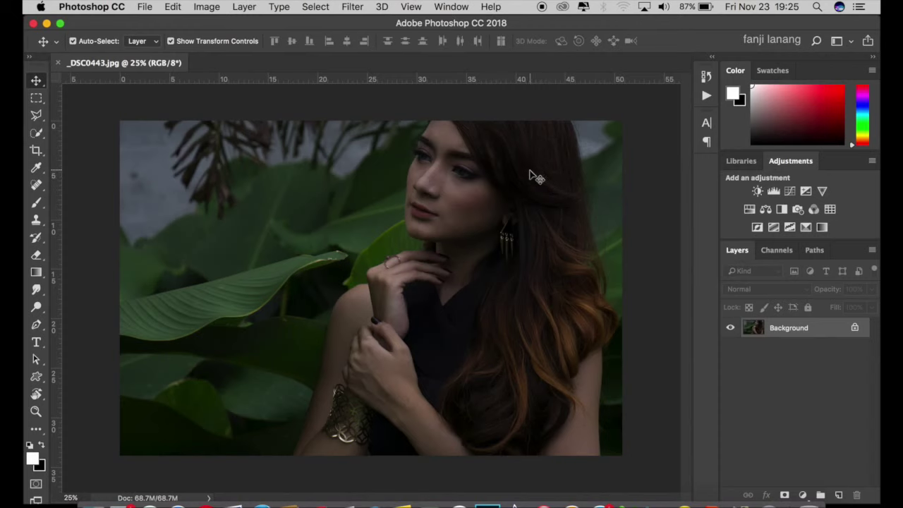
# - Duplicate the Background layer and run the Camera Raw filter on the copy
pyautogui.moveTo(816, 335); pyautogui.dragTo(842, 495)
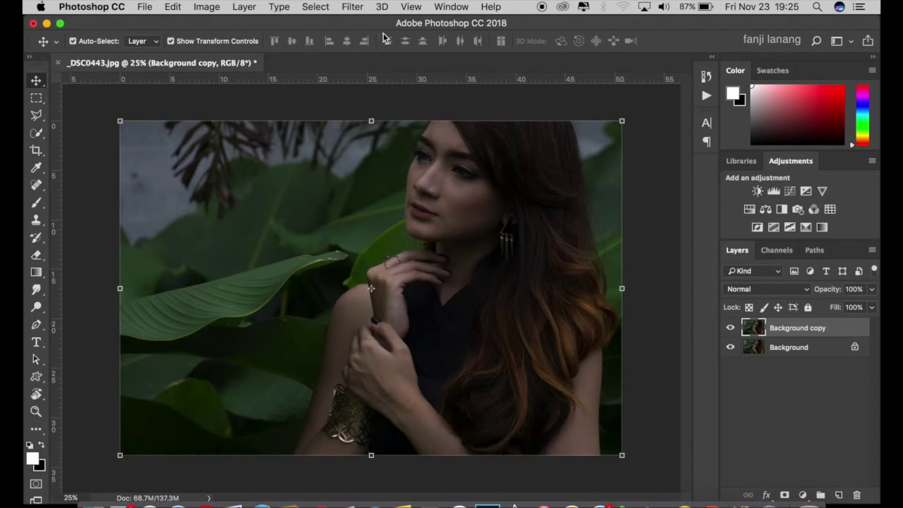
pyautogui.click(352, 7)
pyautogui.click(386, 90)
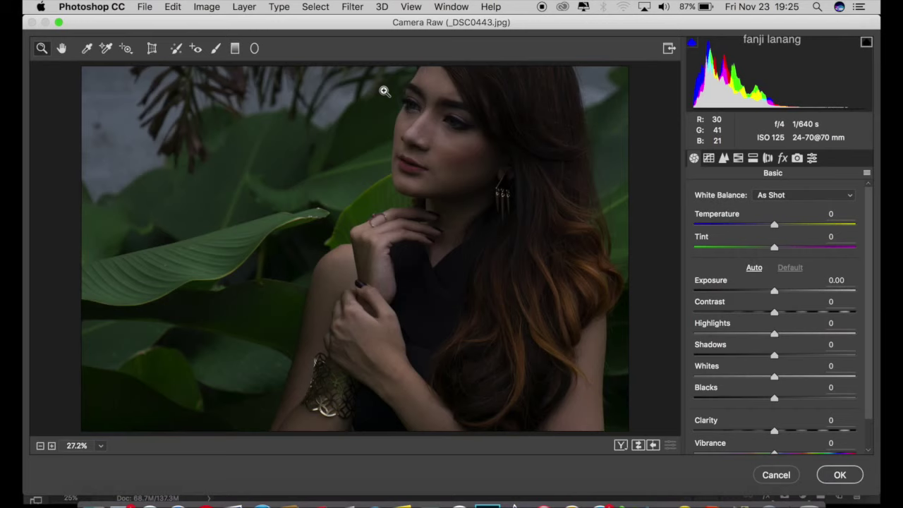
# - In the Basic panel, set Highlights -27, Shadows +75 and Whites -25
pyautogui.moveTo(765, 334); pyautogui.dragTo(753, 355)
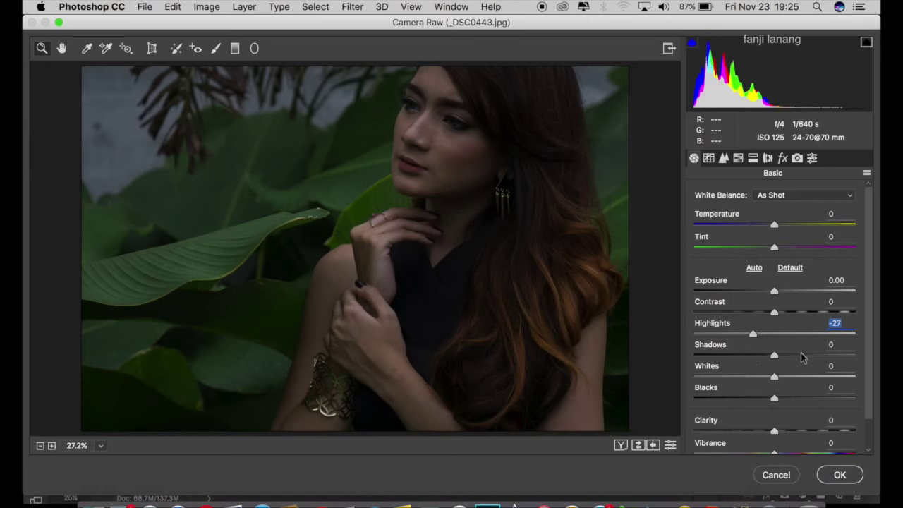
pyautogui.moveTo(800, 355); pyautogui.dragTo(804, 354)
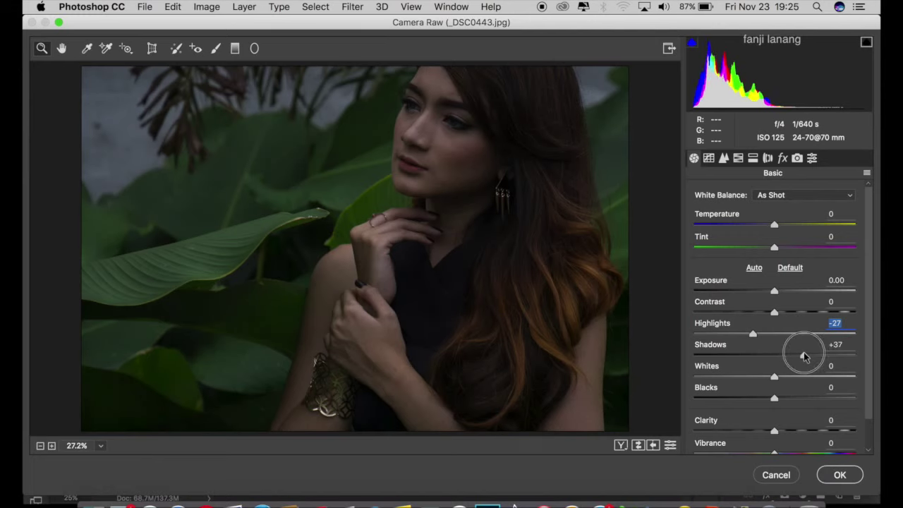
pyautogui.moveTo(803, 354); pyautogui.dragTo(827, 370)
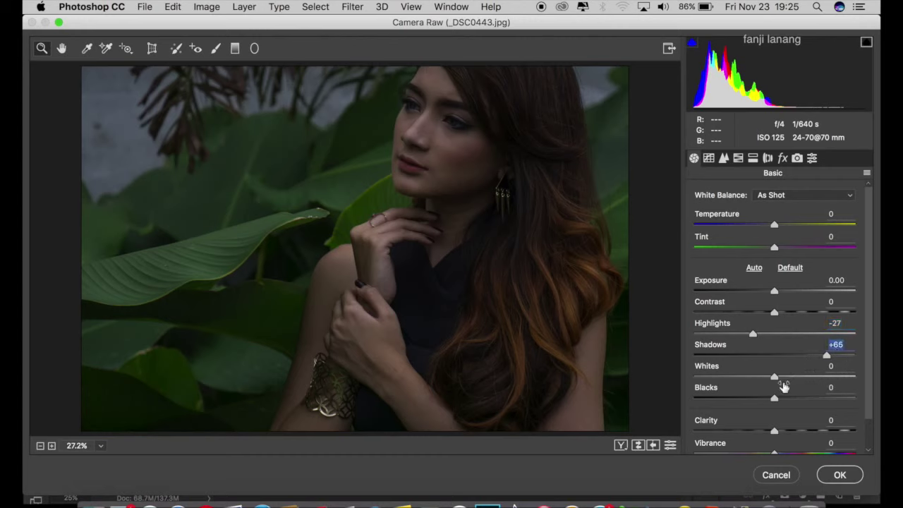
pyautogui.moveTo(773, 377); pyautogui.dragTo(755, 390)
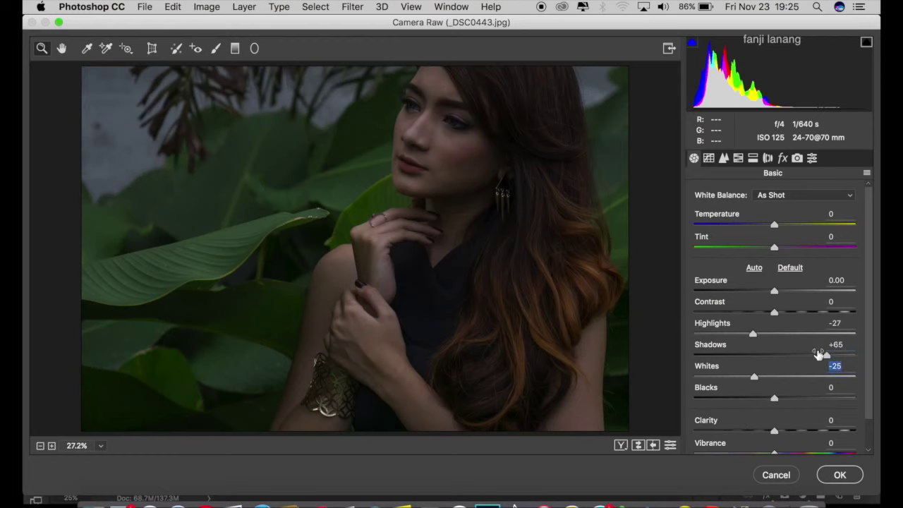
pyautogui.moveTo(828, 357); pyautogui.dragTo(835, 366)
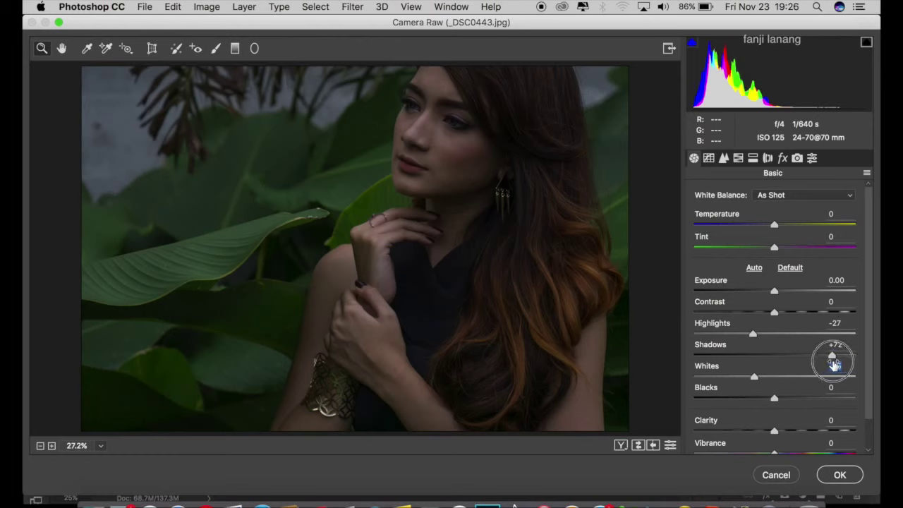
pyautogui.moveTo(835, 365); pyautogui.dragTo(836, 364)
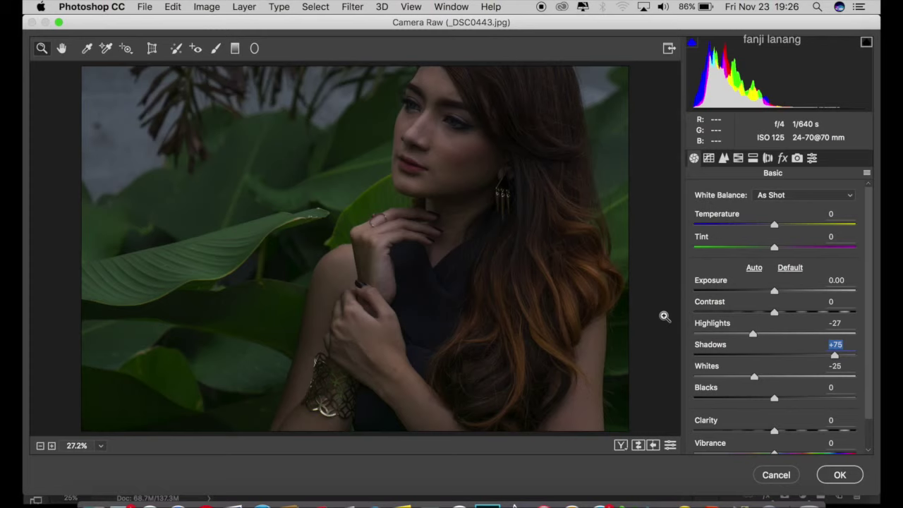
pyautogui.click(708, 158)
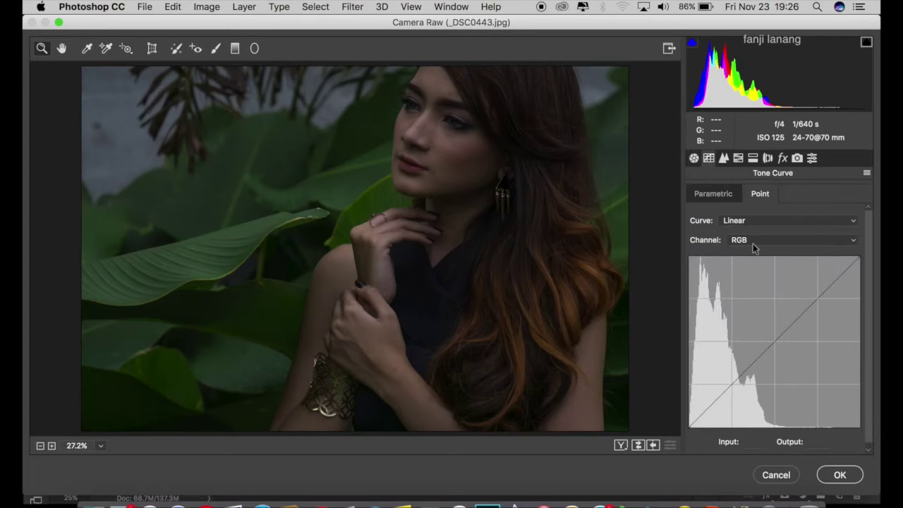
# - Build a point curve: highlights capped at input 199, midtone and 63/63 shadow points, lifted blacks
pyautogui.moveTo(859, 258); pyautogui.dragTo(859, 298)
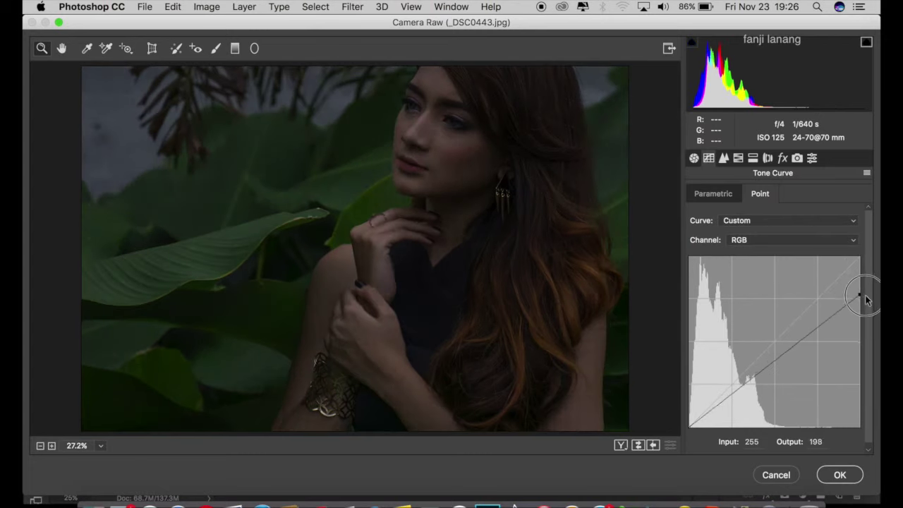
pyautogui.moveTo(859, 298); pyautogui.dragTo(817, 297)
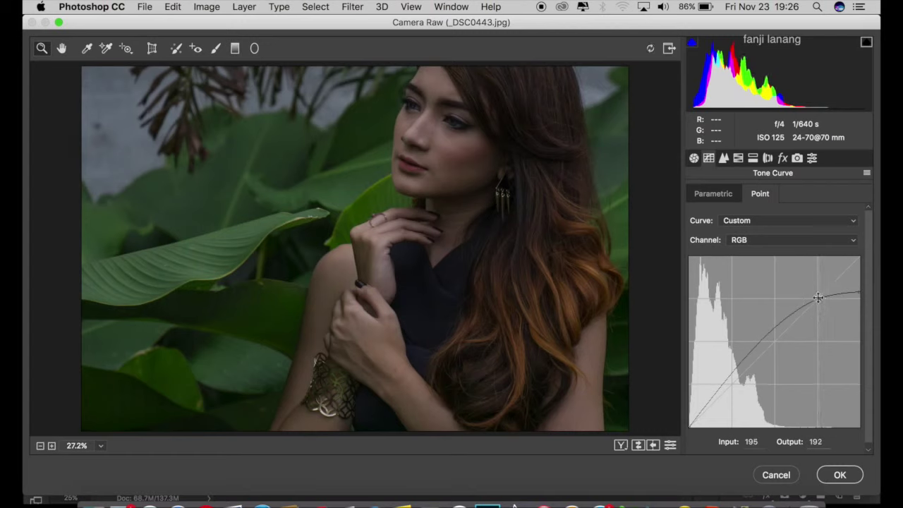
pyautogui.moveTo(780, 320); pyautogui.dragTo(775, 340)
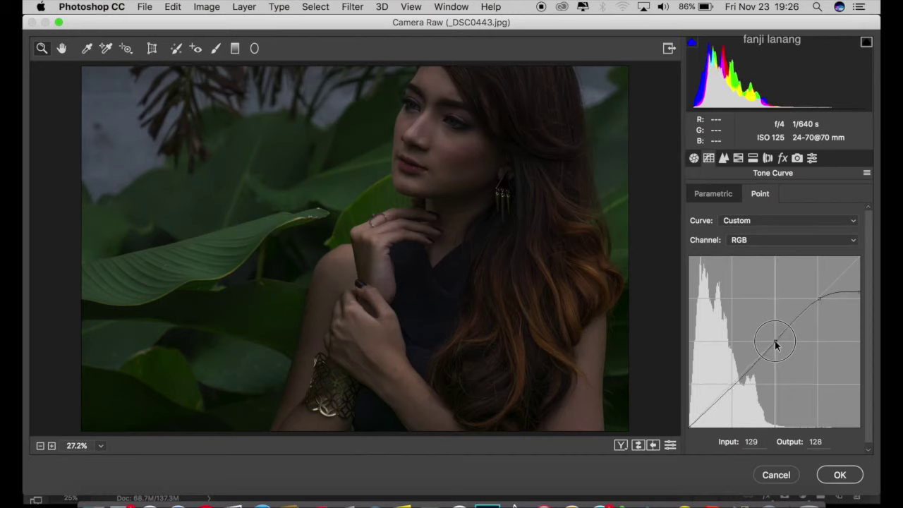
pyautogui.moveTo(736, 383); pyautogui.dragTo(731, 386)
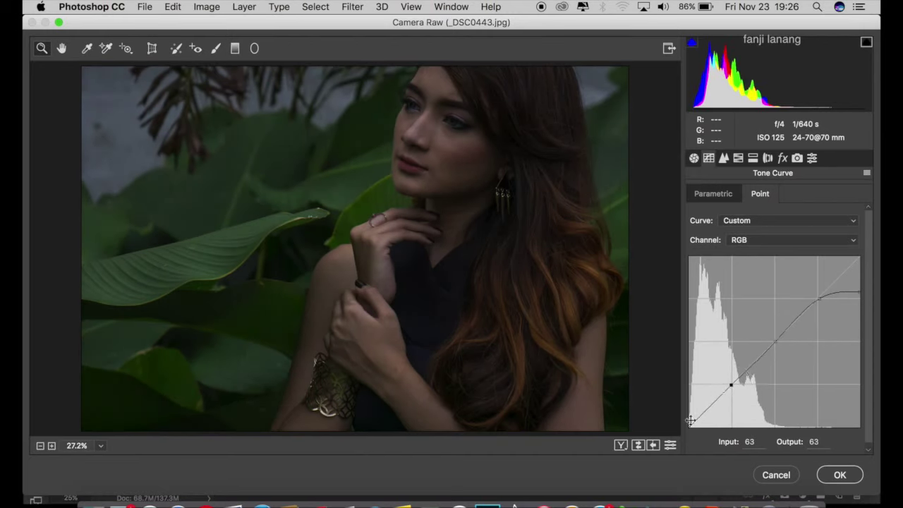
pyautogui.moveTo(688, 425); pyautogui.dragTo(701, 412)
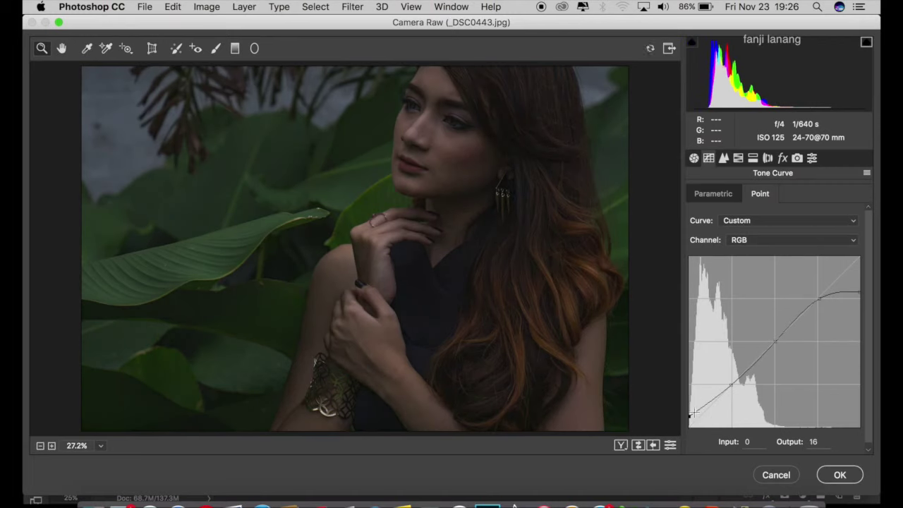
pyautogui.moveTo(701, 413); pyautogui.dragTo(705, 414)
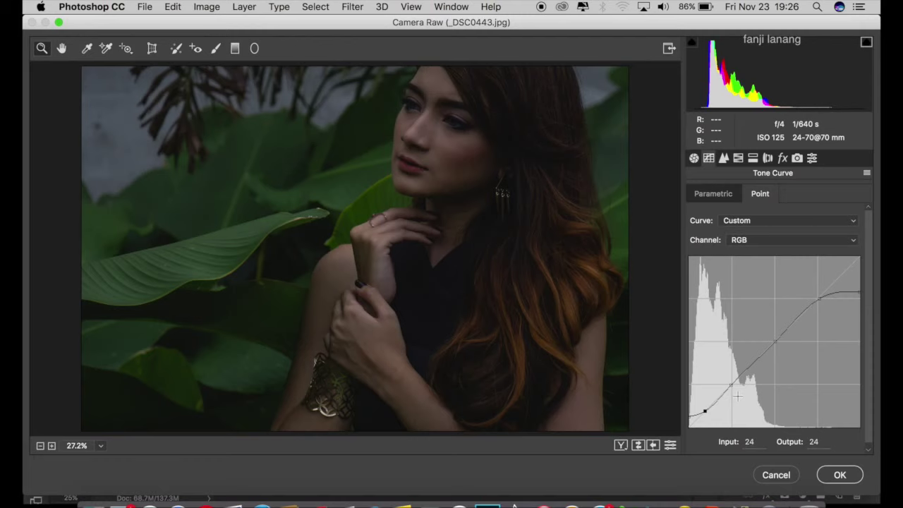
pyautogui.click(724, 158)
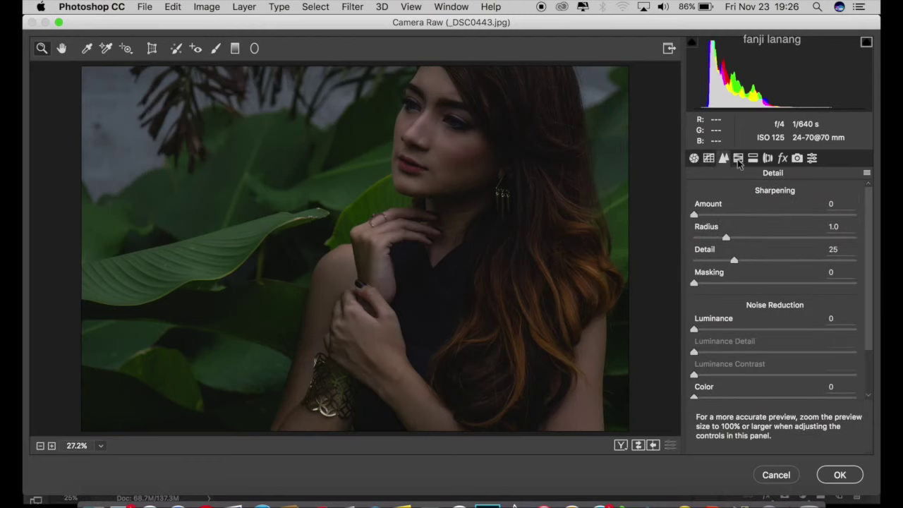
# - Shift HSL hues: Yellows -100, Greens +36, Aquas -100, Blues -30
pyautogui.click(738, 159)
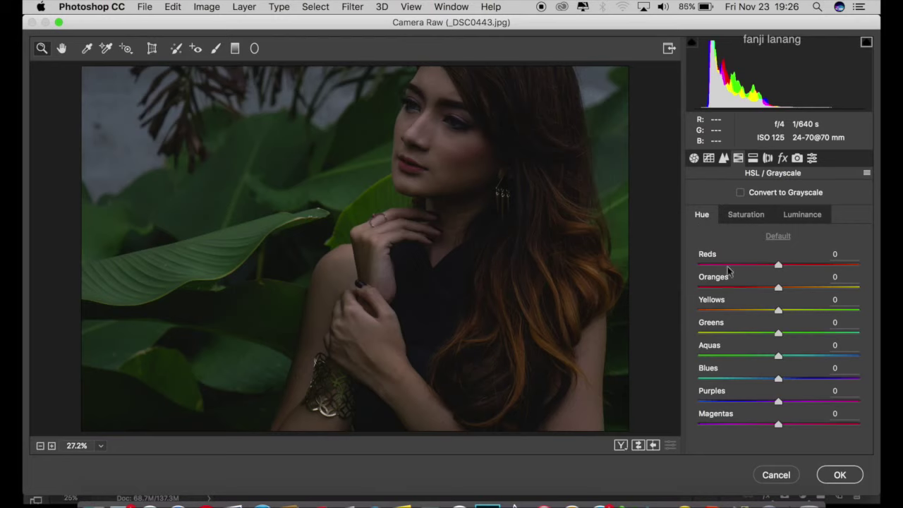
pyautogui.moveTo(778, 310); pyautogui.dragTo(673, 332)
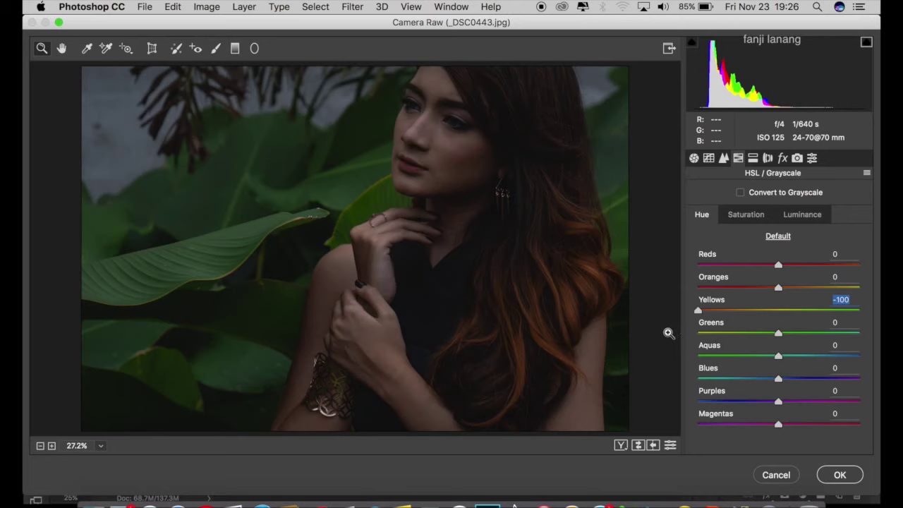
pyautogui.click(807, 333)
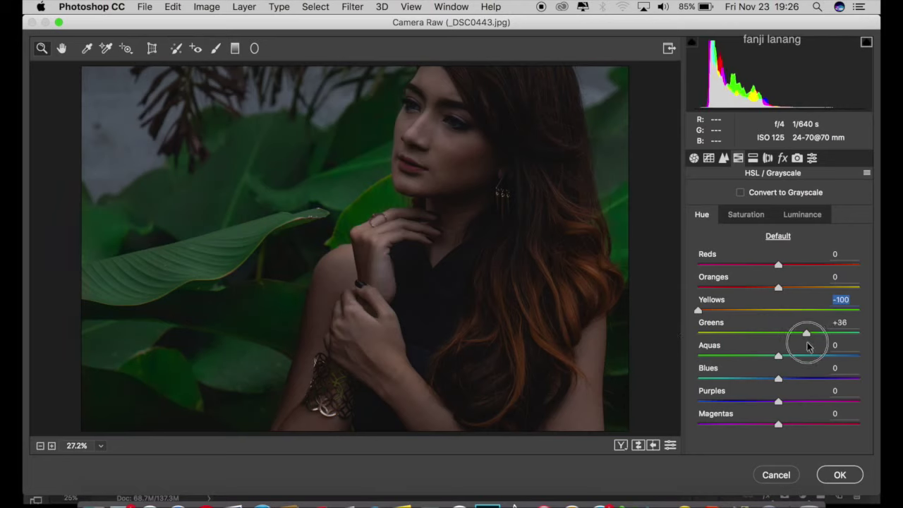
pyautogui.moveTo(777, 355); pyautogui.dragTo(672, 374)
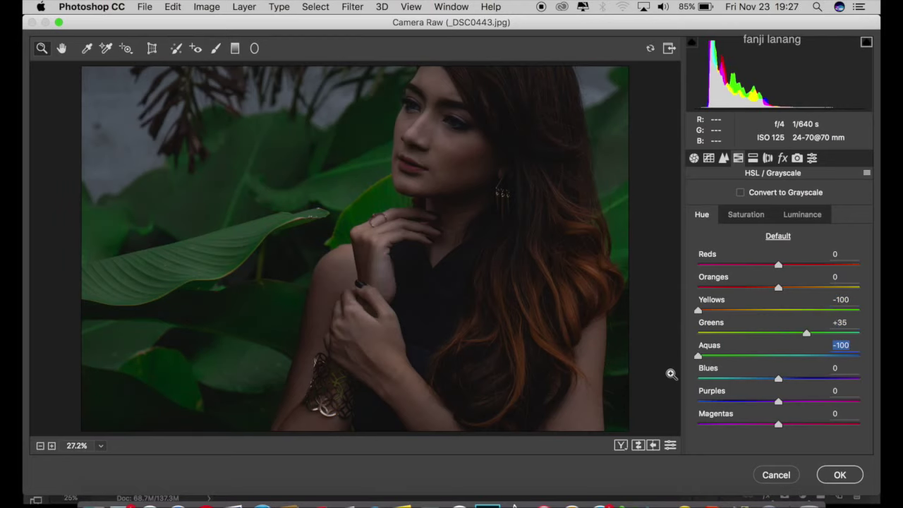
pyautogui.moveTo(762, 378); pyautogui.dragTo(753, 380)
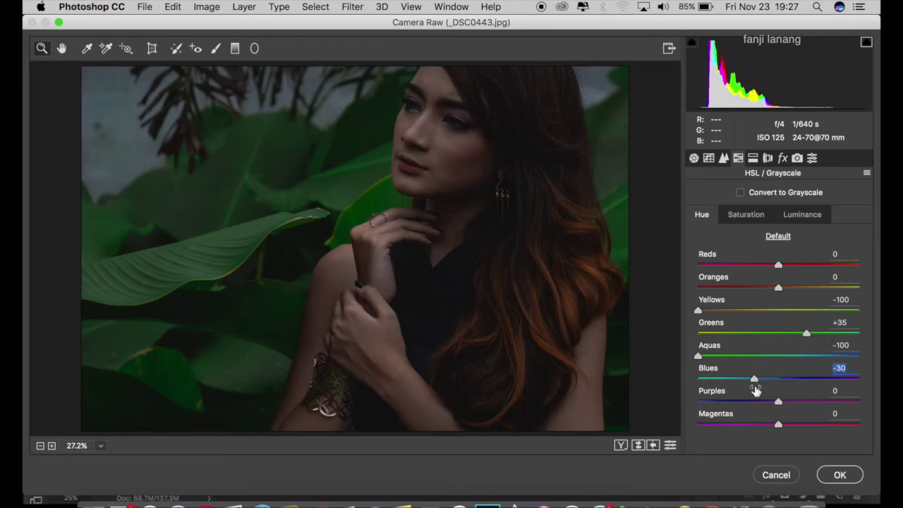
# - Desaturate Greens to about -68 and push Aquas saturation to +100
pyautogui.click(742, 219)
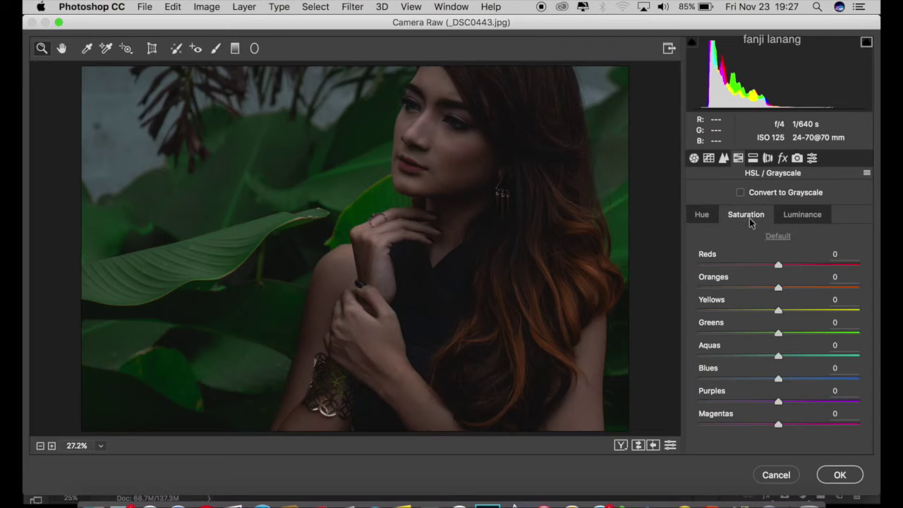
pyautogui.click(749, 333)
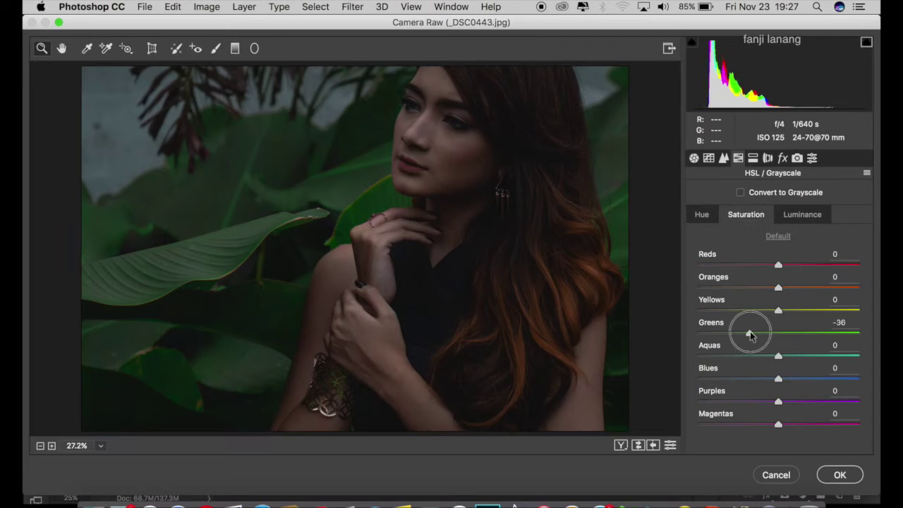
pyautogui.moveTo(749, 333); pyautogui.dragTo(739, 343)
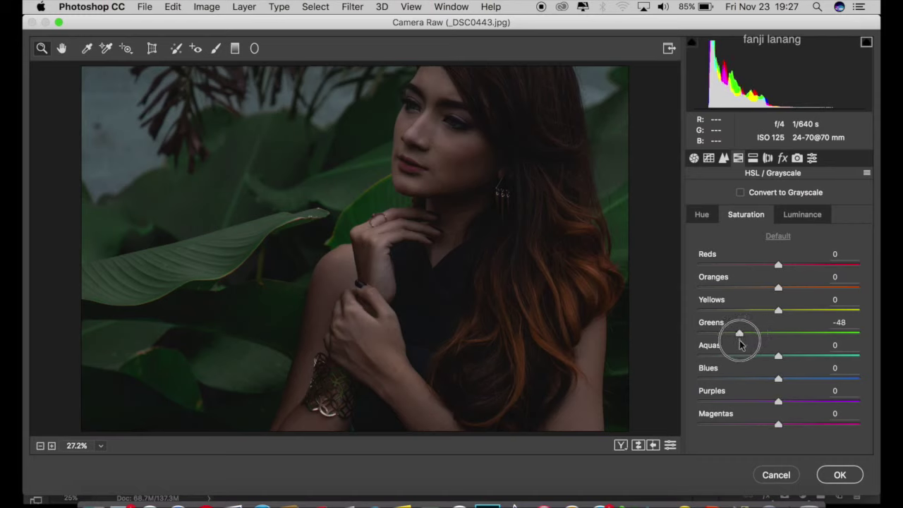
pyautogui.moveTo(739, 344); pyautogui.dragTo(722, 361)
pyautogui.click(792, 356)
pyautogui.moveTo(793, 356); pyautogui.dragTo(874, 354)
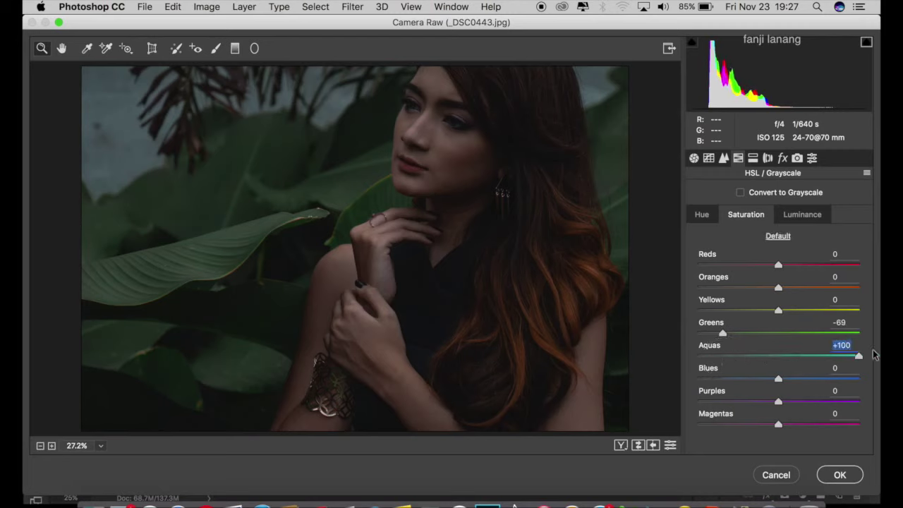
# - Raise the Oranges luminance to +18
pyautogui.click(790, 218)
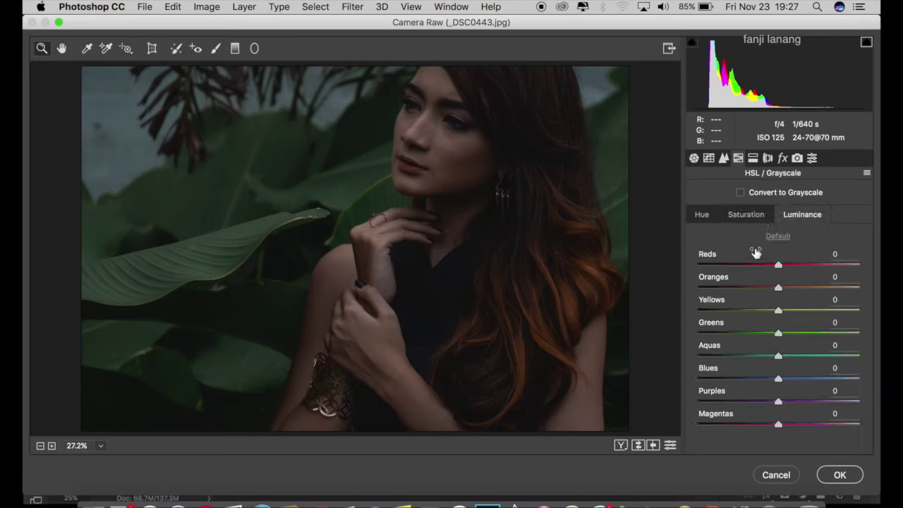
pyautogui.moveTo(778, 288); pyautogui.dragTo(798, 302)
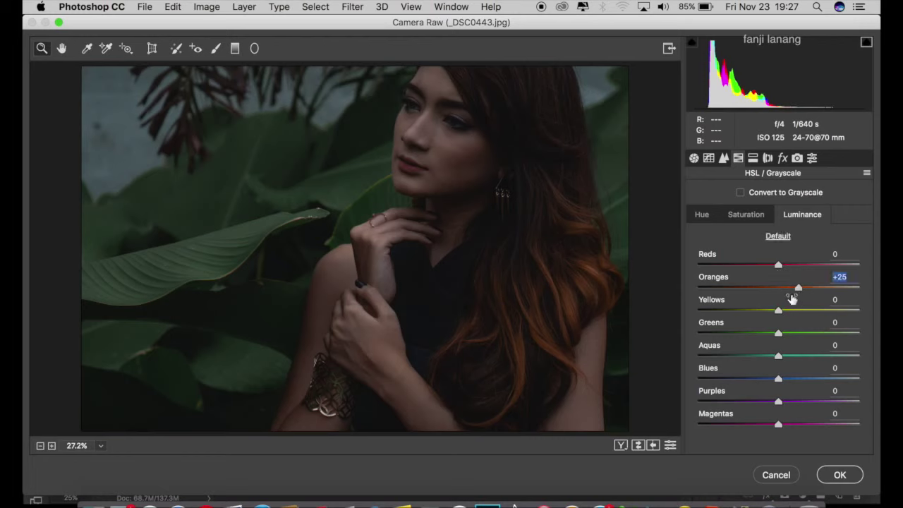
pyautogui.moveTo(798, 289); pyautogui.dragTo(792, 308)
pyautogui.click(752, 159)
# - Tint highlights cyan-blue (hue 198, saturation 23) and shadows yellow (hue 60, saturation 15)
pyautogui.moveTo(778, 215); pyautogui.dragTo(783, 224)
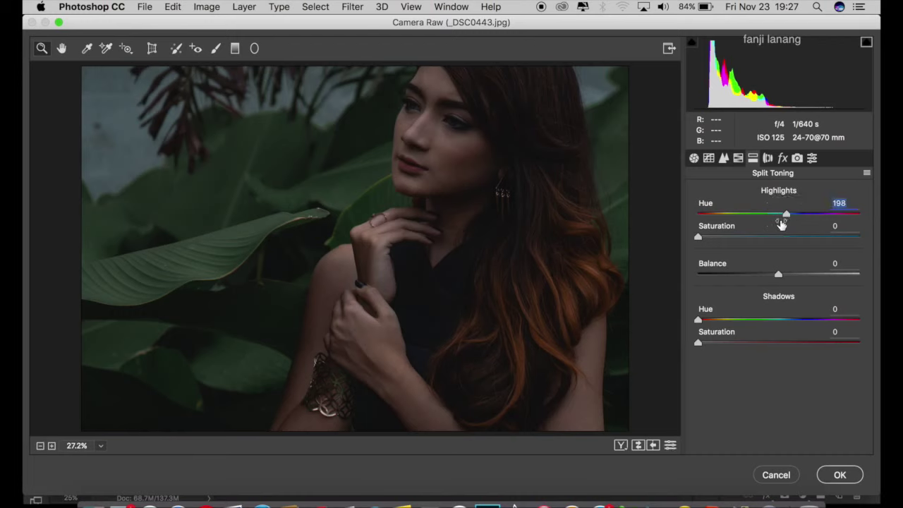
pyautogui.moveTo(745, 237); pyautogui.dragTo(735, 248)
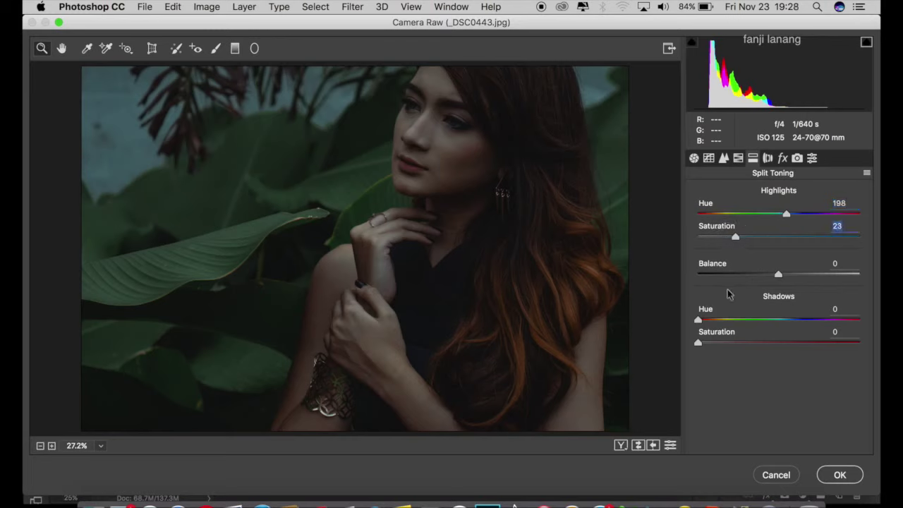
pyautogui.click(722, 320)
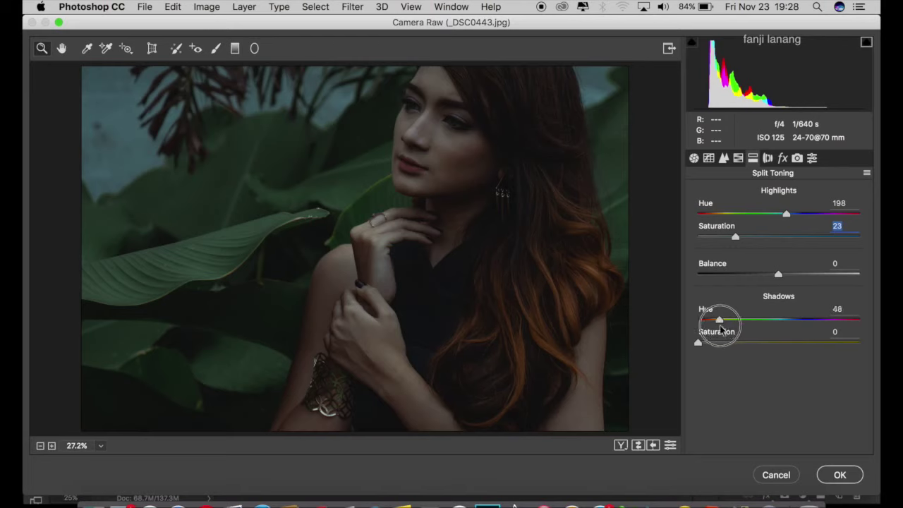
pyautogui.moveTo(724, 333); pyautogui.dragTo(725, 359)
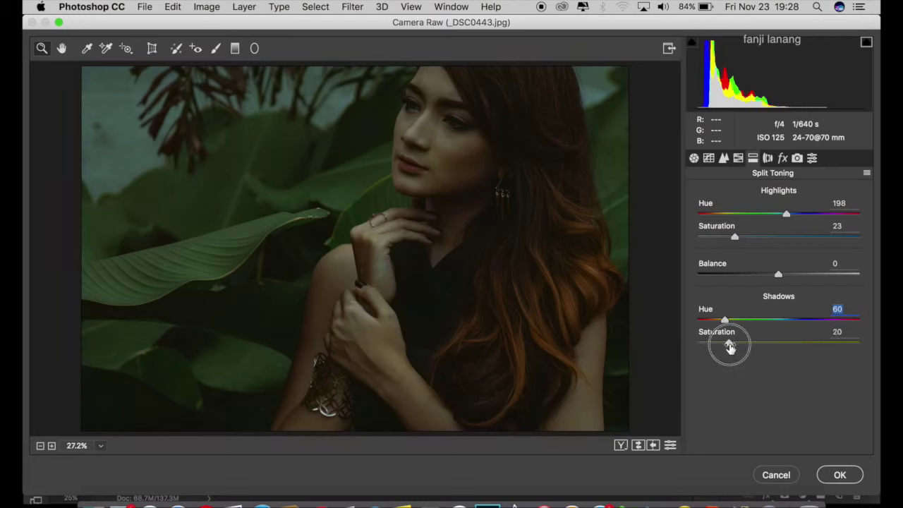
pyautogui.moveTo(724, 360); pyautogui.dragTo(724, 364)
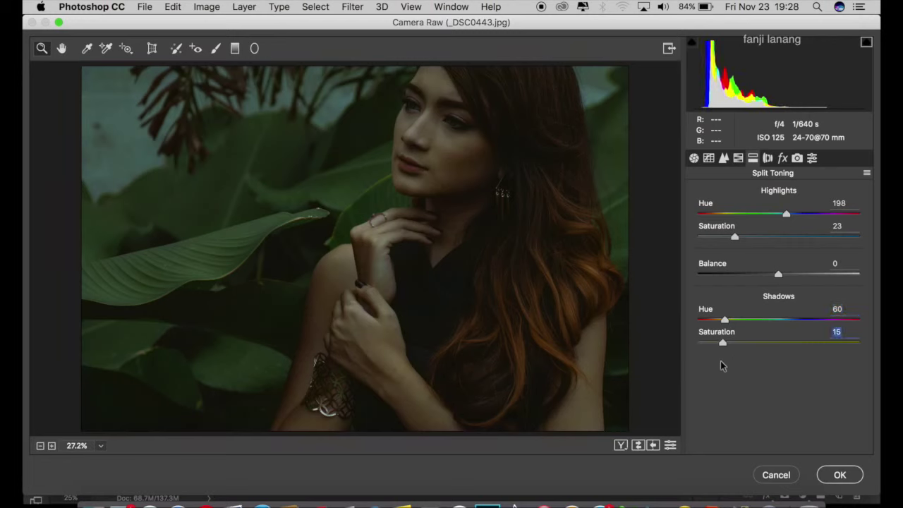
pyautogui.click(772, 157)
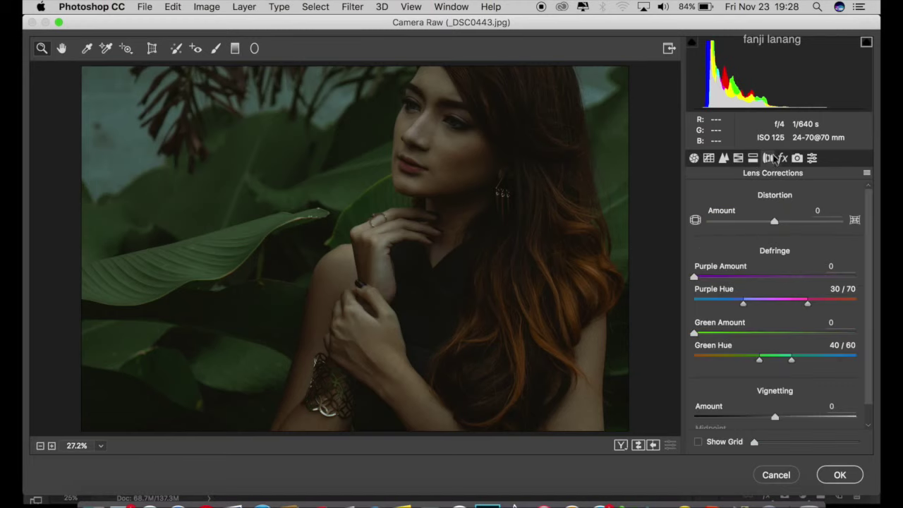
# - In Camera Calibration, set Red Sat -14, Green Hue -29/Sat +38, Blue Hue -40/Sat +74
pyautogui.click(768, 158)
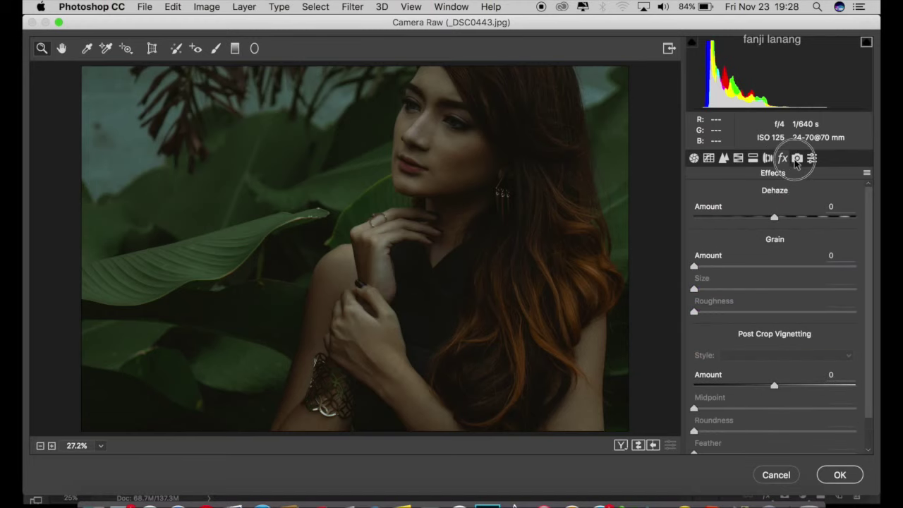
pyautogui.click(796, 158)
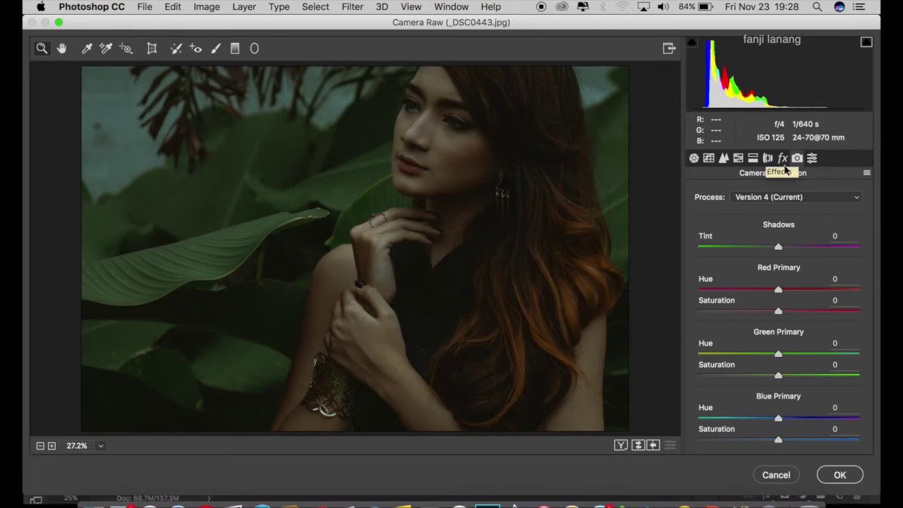
pyautogui.moveTo(777, 311); pyautogui.dragTo(767, 329)
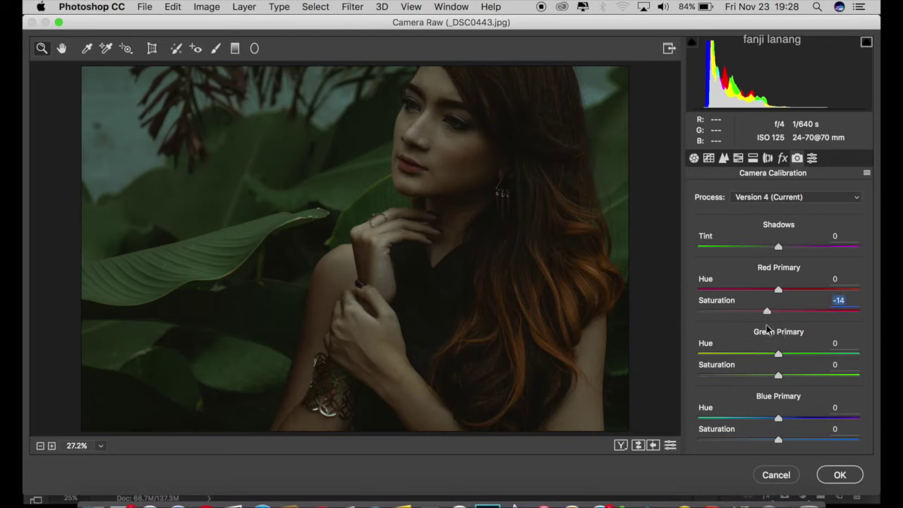
pyautogui.moveTo(768, 353); pyautogui.dragTo(759, 363)
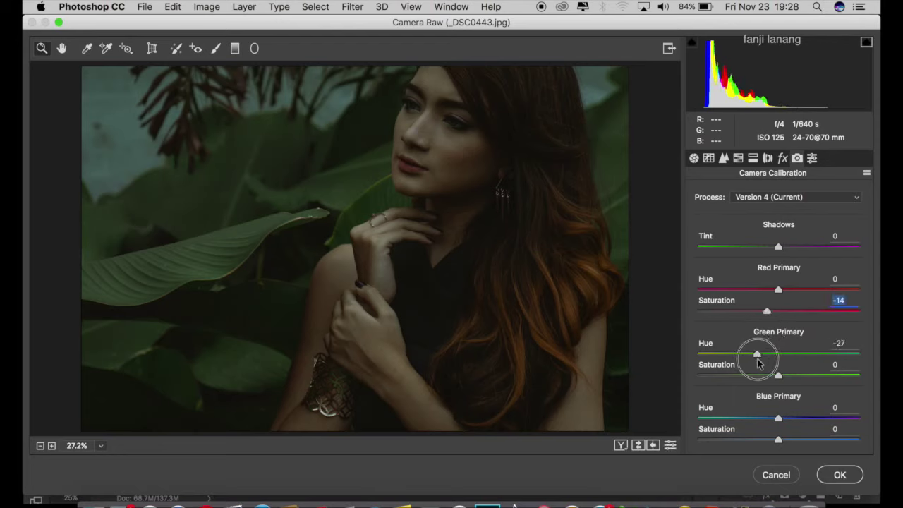
pyautogui.moveTo(759, 363); pyautogui.dragTo(807, 390)
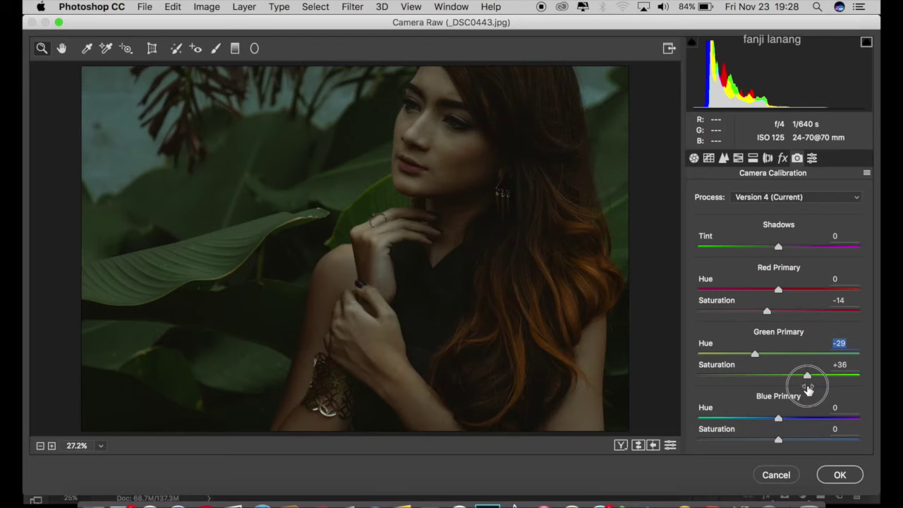
pyautogui.moveTo(808, 389); pyautogui.dragTo(808, 390)
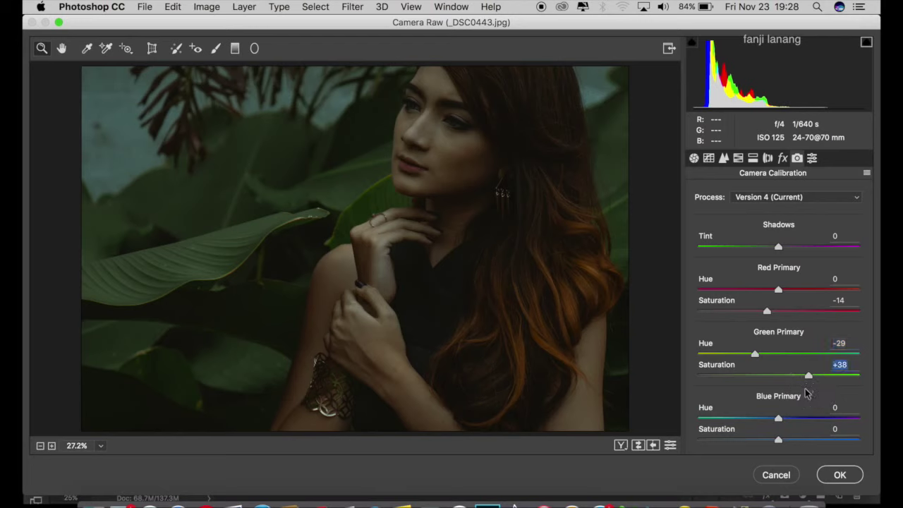
pyautogui.moveTo(775, 419); pyautogui.dragTo(746, 425)
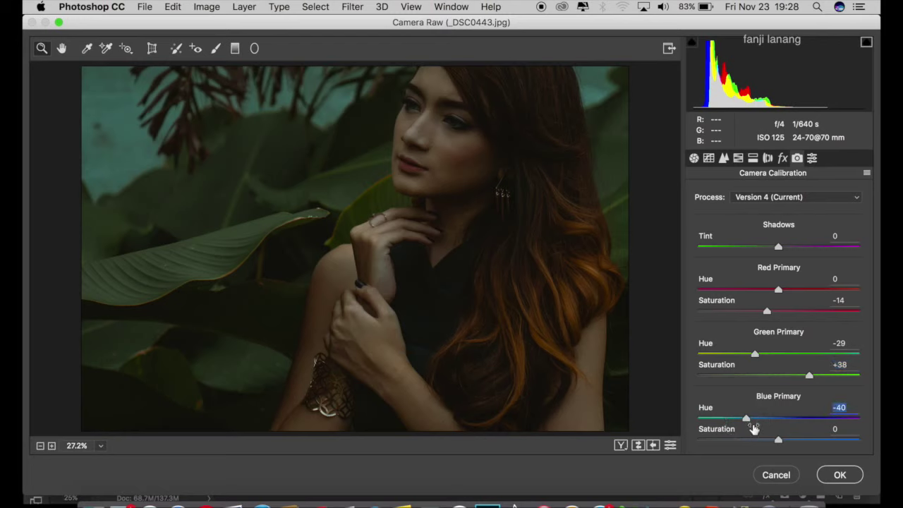
pyautogui.click(809, 440)
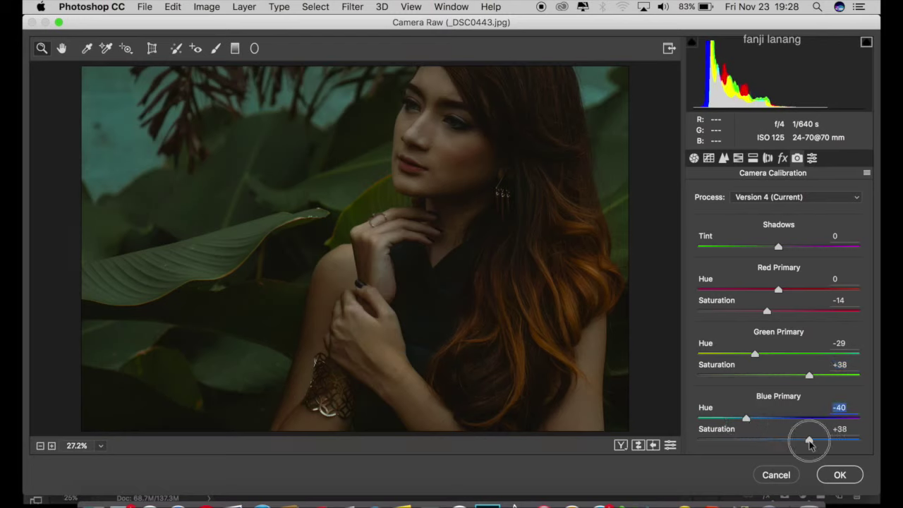
pyautogui.moveTo(809, 442); pyautogui.dragTo(836, 455)
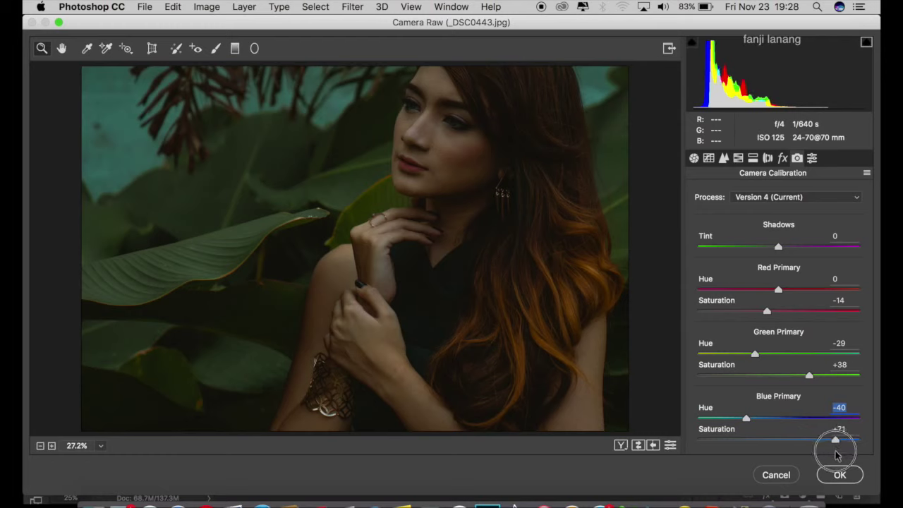
pyautogui.moveTo(835, 455); pyautogui.dragTo(837, 455)
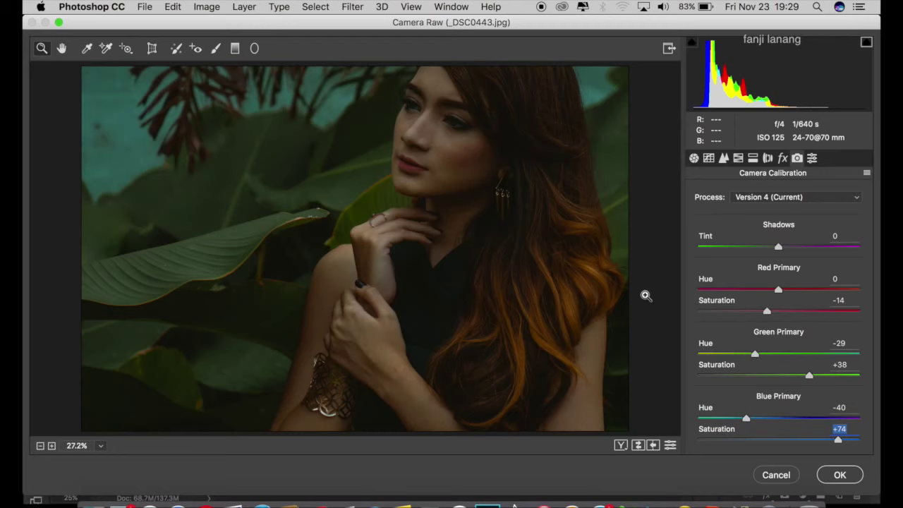
# - Check the Before/After view and commit the Camera Raw grade to Background copy
pyautogui.click(620, 445)
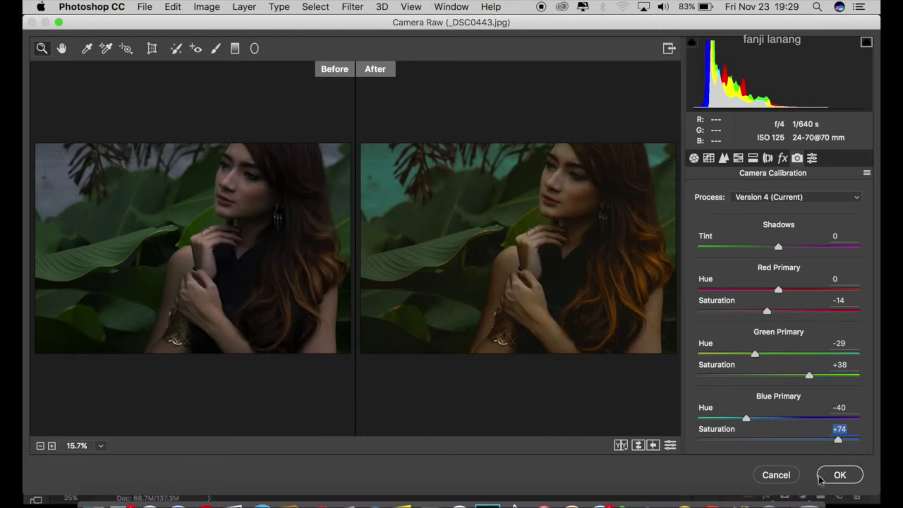
pyautogui.click(839, 475)
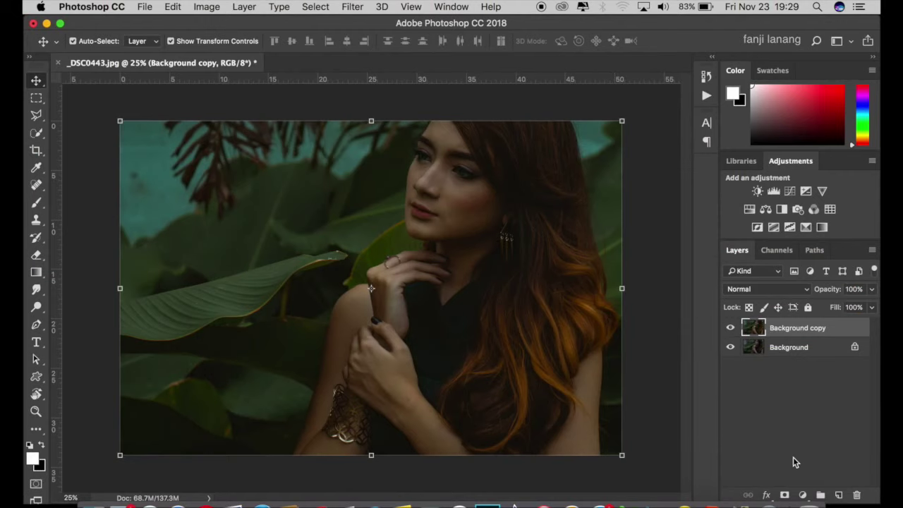
pyautogui.click(802, 495)
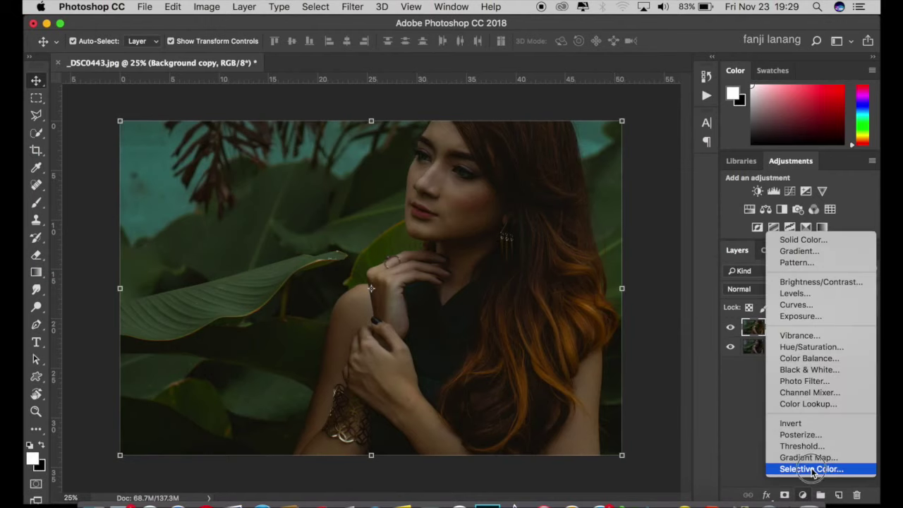
# - Add a Selective Color layer giving the Blacks 5% magenta
pyautogui.click(807, 468)
pyautogui.click(669, 186)
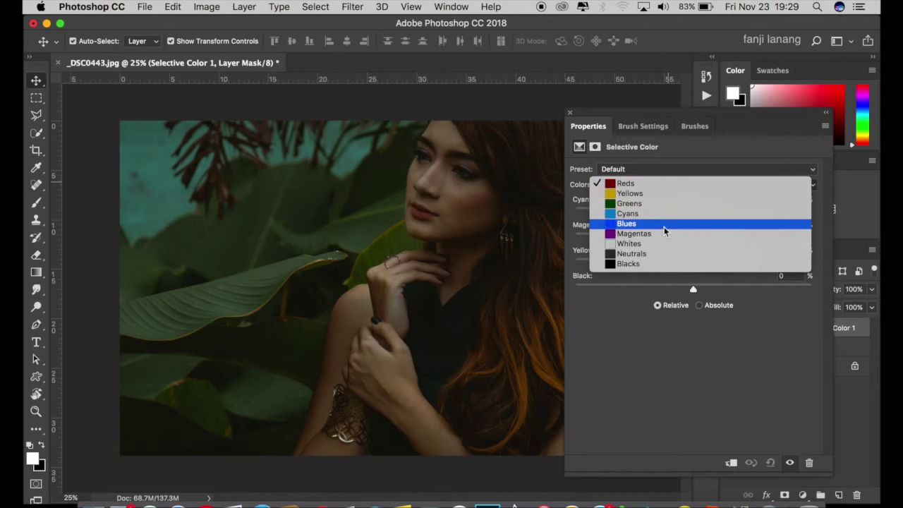
pyautogui.click(663, 264)
pyautogui.click(783, 224)
pyautogui.write('5')
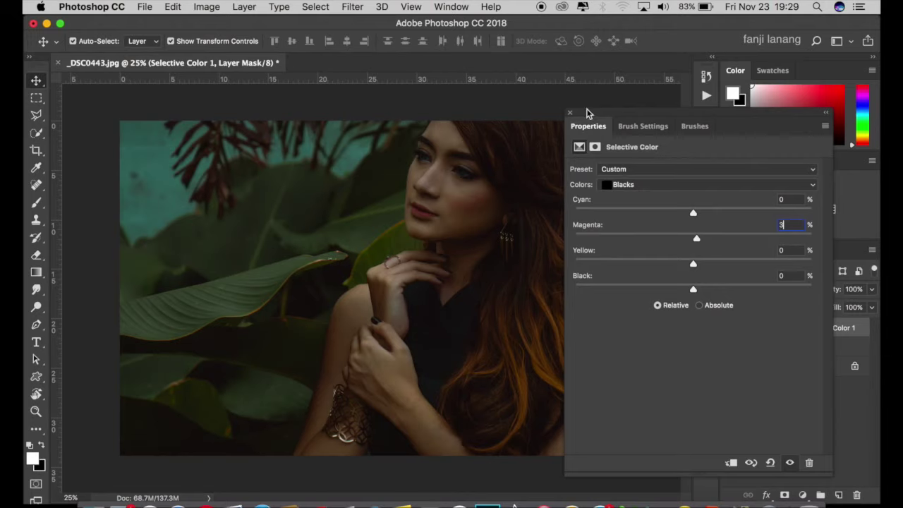
pyautogui.click(570, 113)
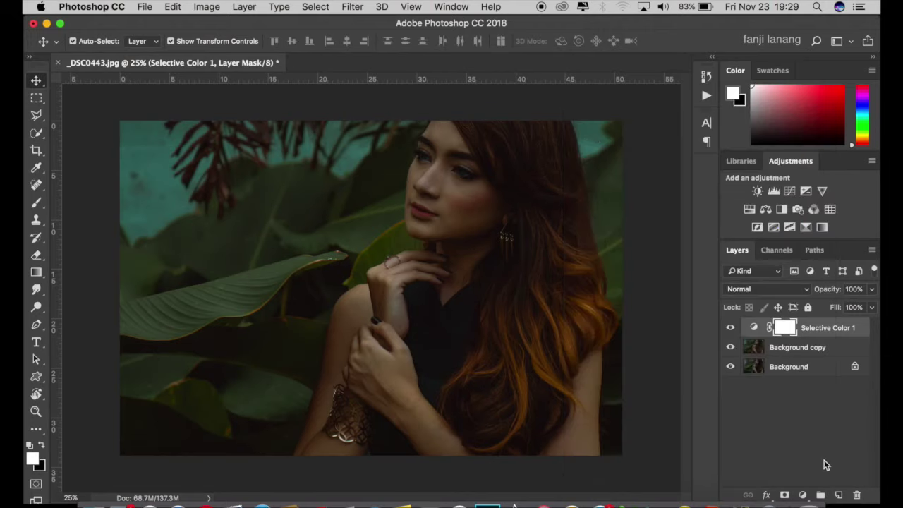
pyautogui.click(838, 494)
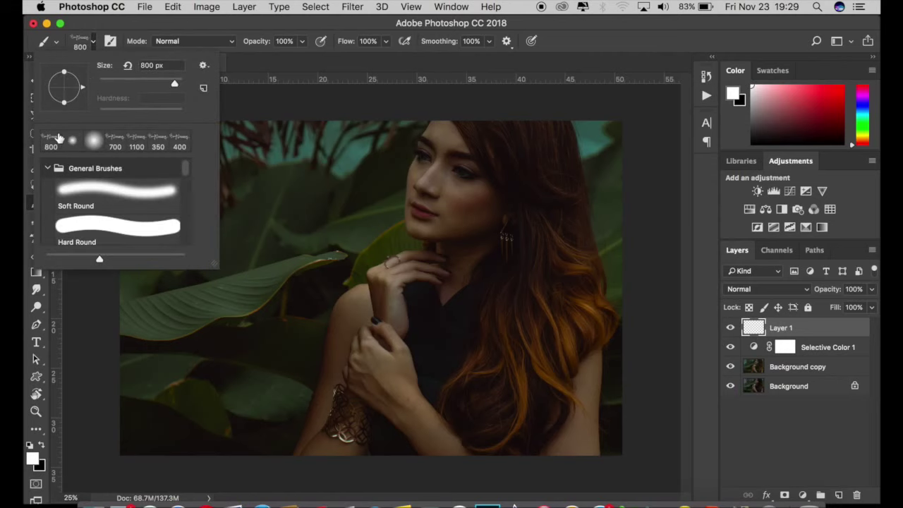
# - Stamp the white signature brush on Layer 1 near the photo's lower left
pyautogui.click(670, 32)
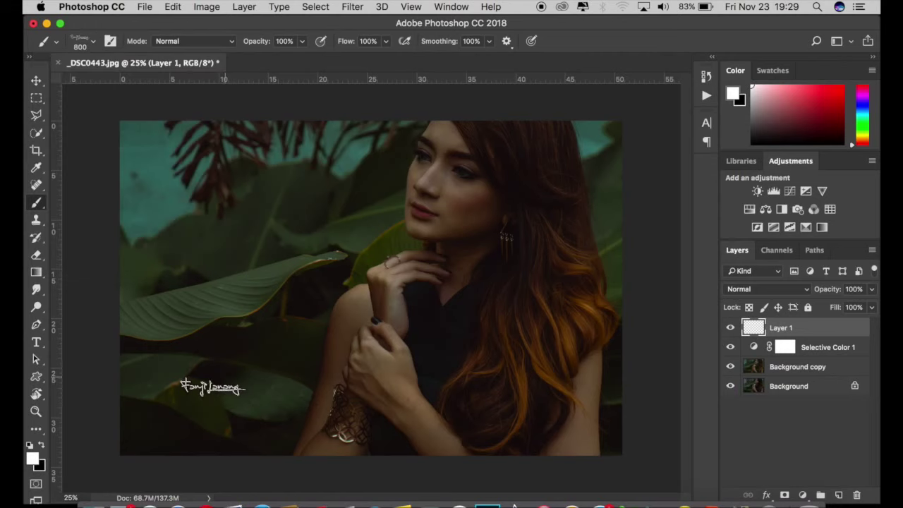